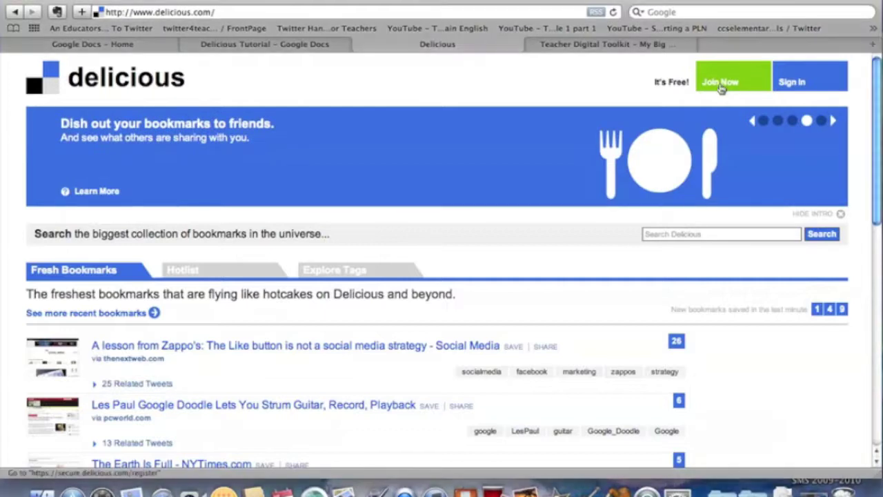
Start a new Delicious account from Join Now and bring up the registration form.
click(720, 84)
click(448, 210)
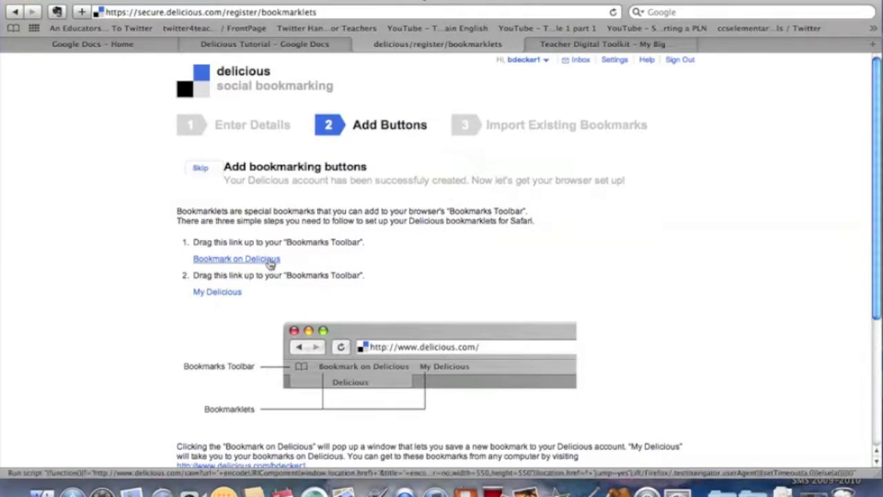
Add the Bookmark on Delicious and My Delicious bookmarklets to the bookmarks bar with default names.
drag(270, 264, 94, 36)
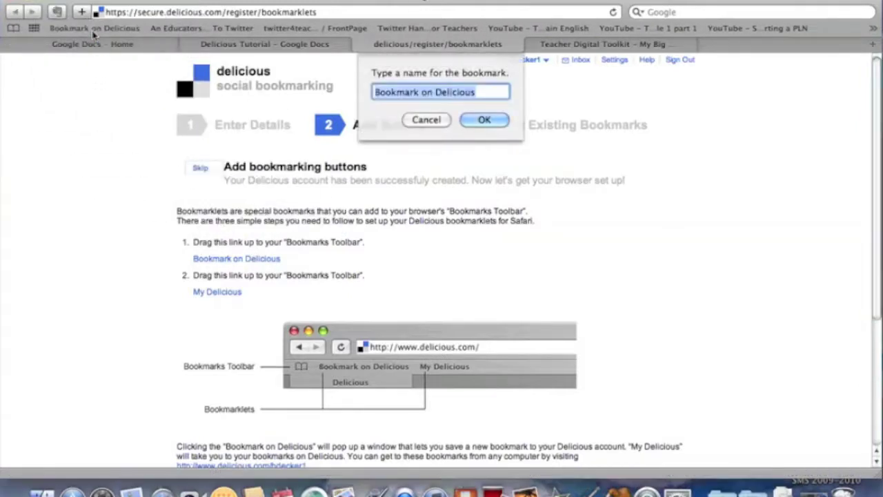
click(484, 120)
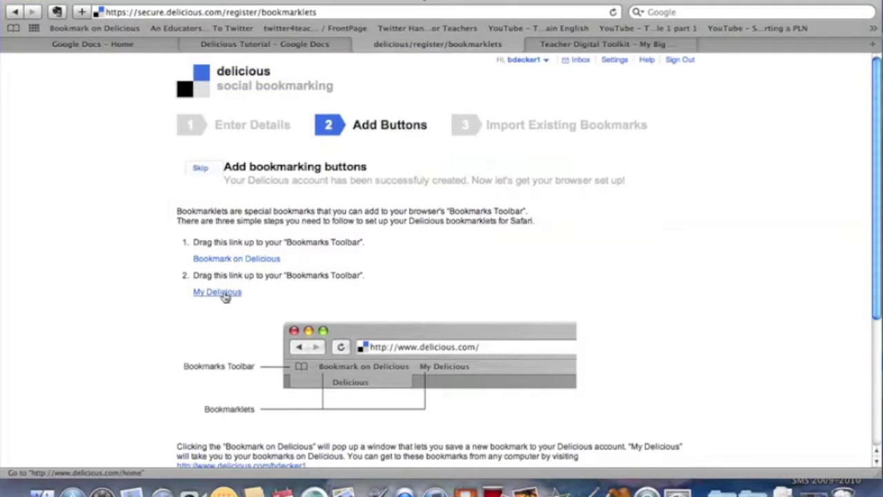
drag(223, 295, 174, 29)
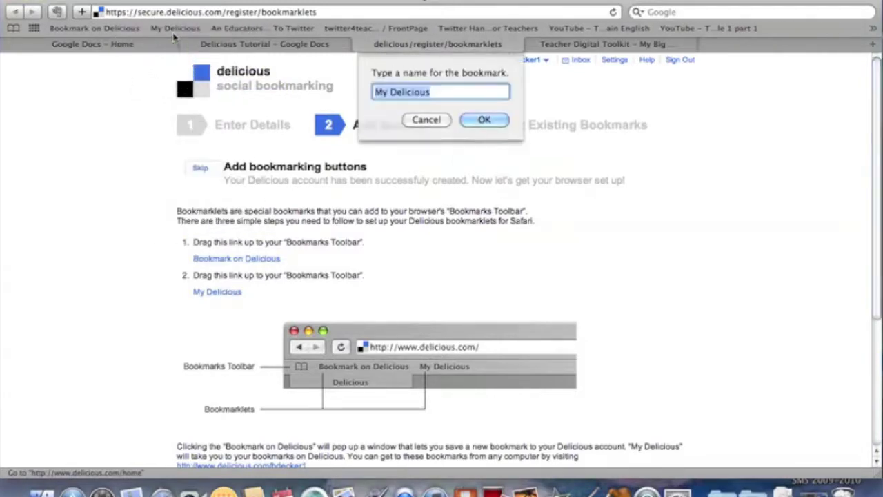
click(499, 119)
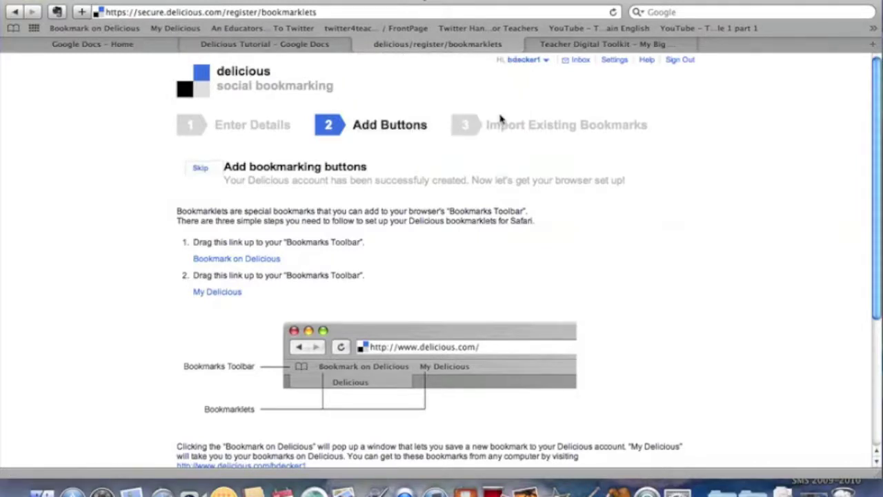
scroll(597, 262, down, 3)
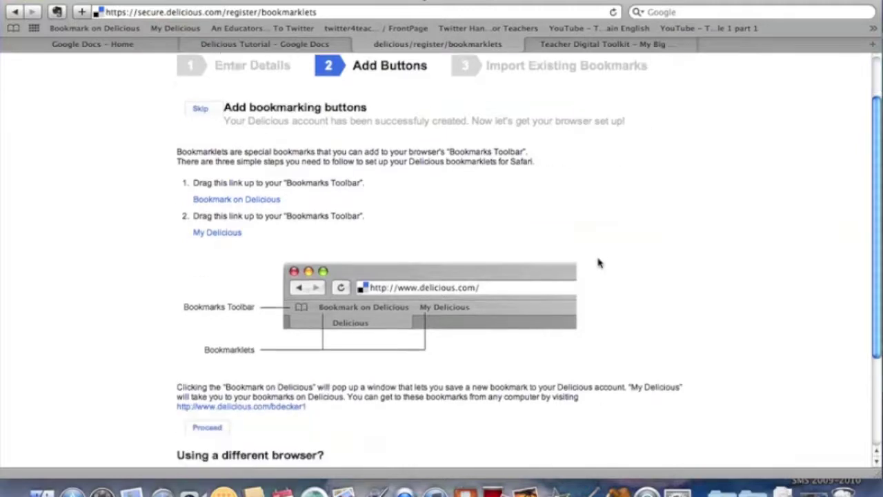
scroll(597, 261, down, 3)
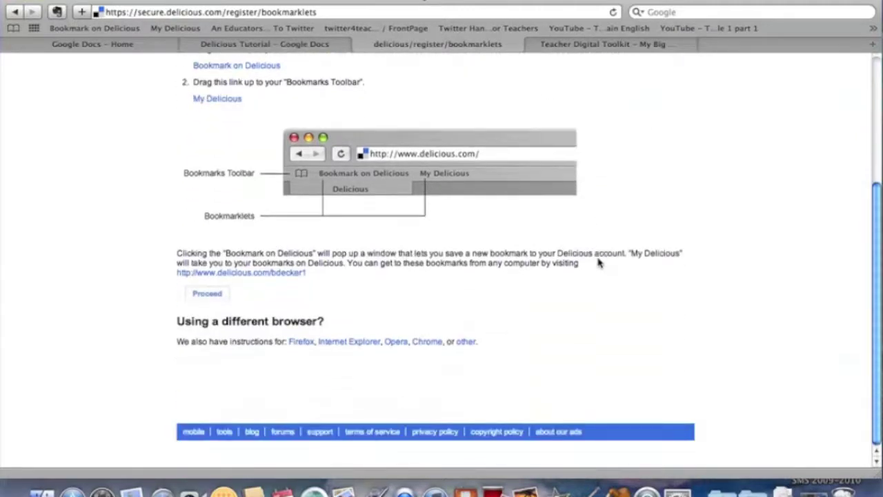
scroll(597, 260, up, 6)
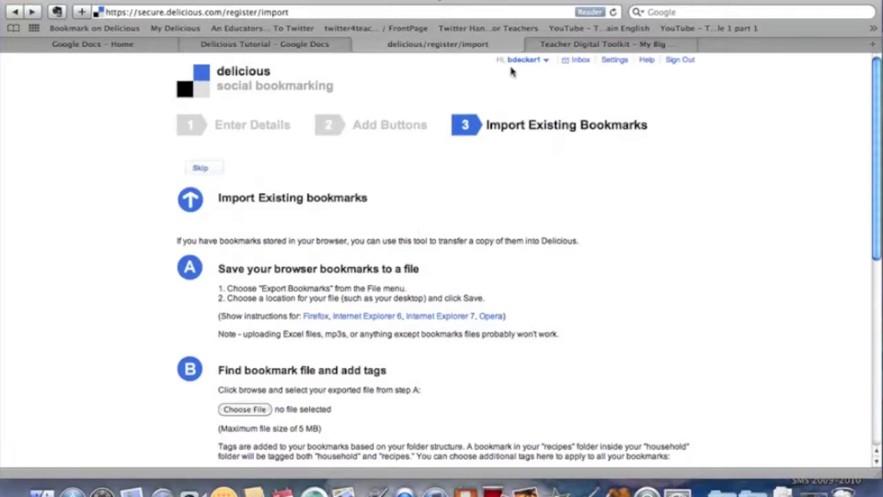
Attach bookmark.htm from the Desktop as the import file and select the default 'imported' tag text.
mouse_move(517, 63)
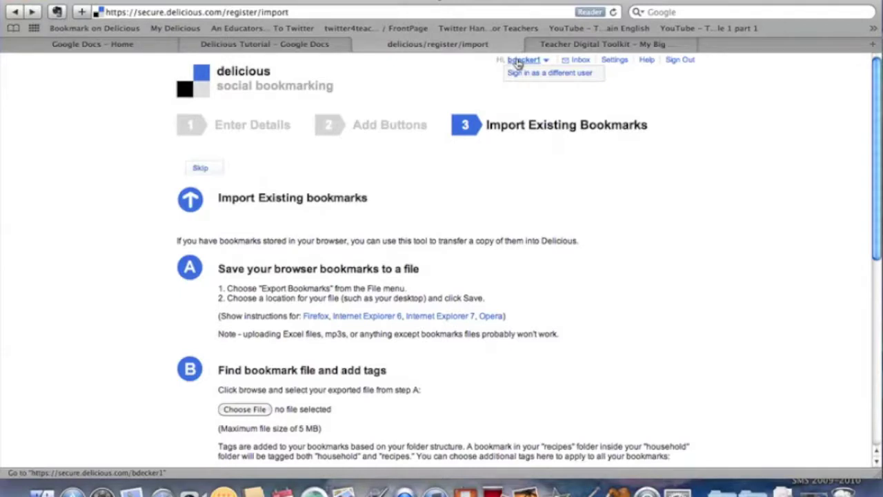
scroll(460, 354, down, 2)
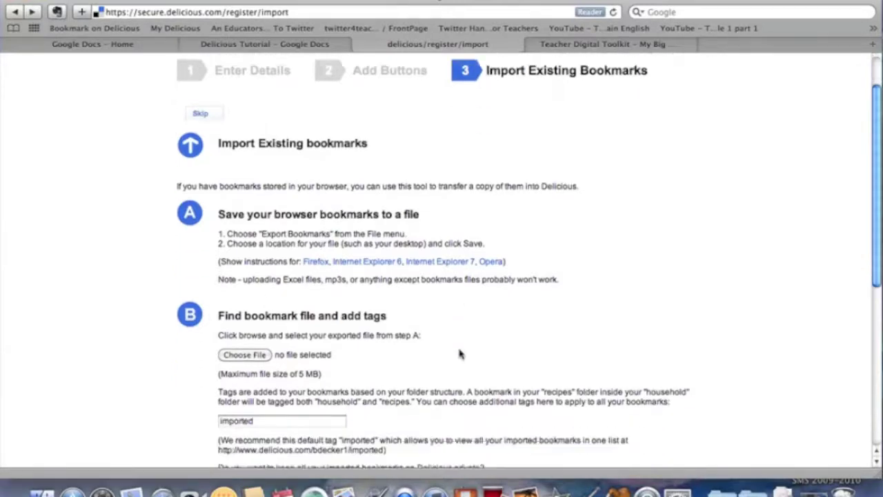
scroll(460, 353, down, 2)
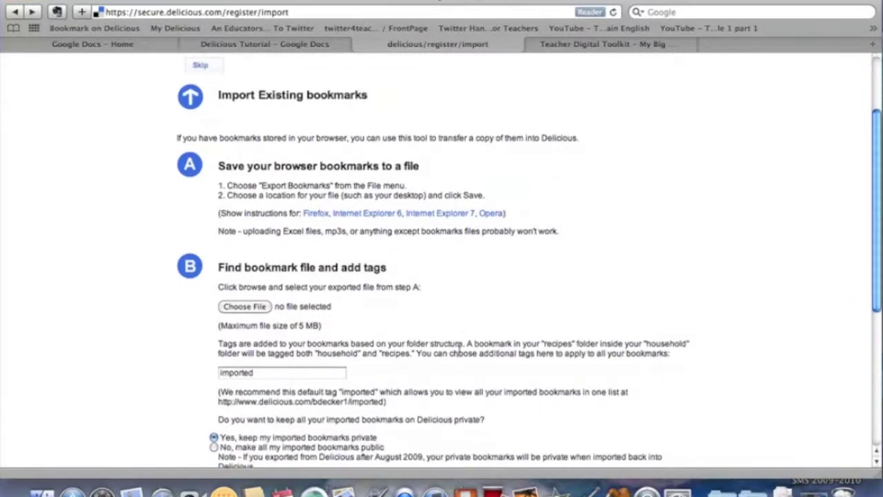
click(261, 311)
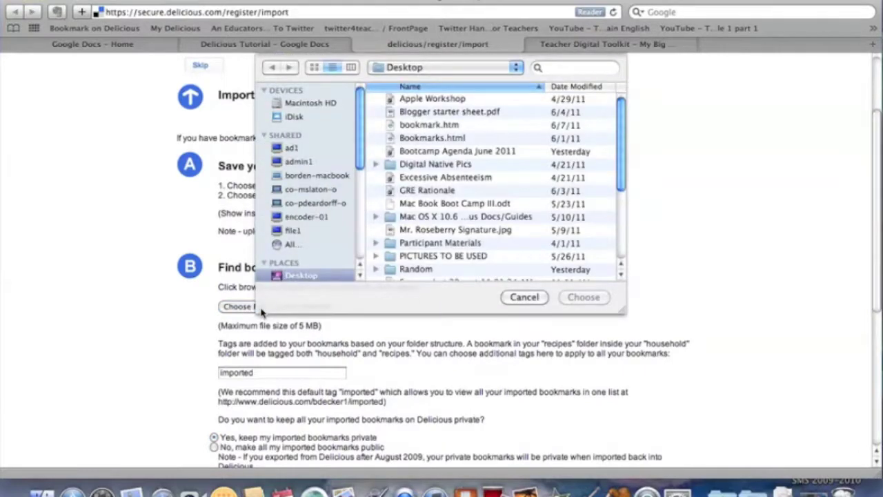
click(424, 127)
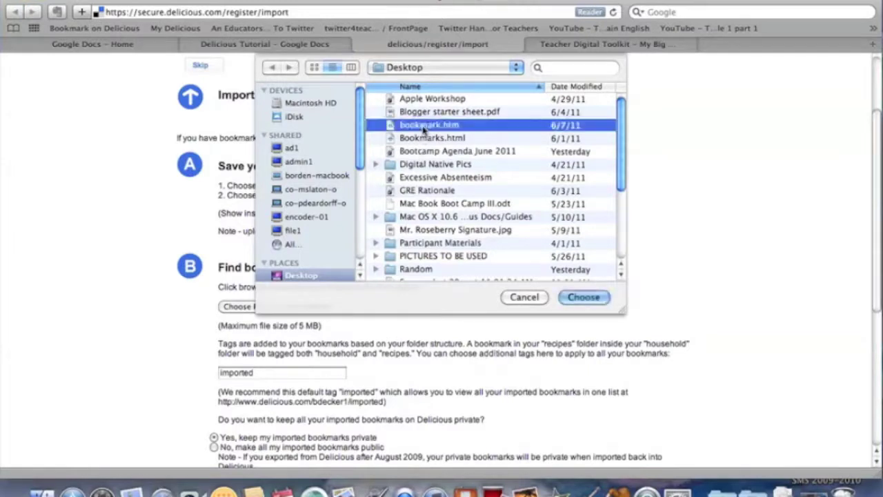
click(591, 298)
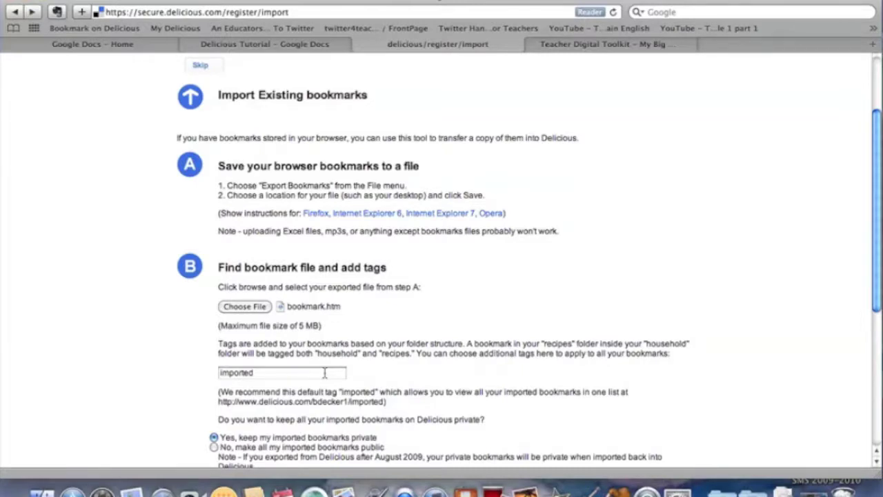
drag(324, 372, 137, 378)
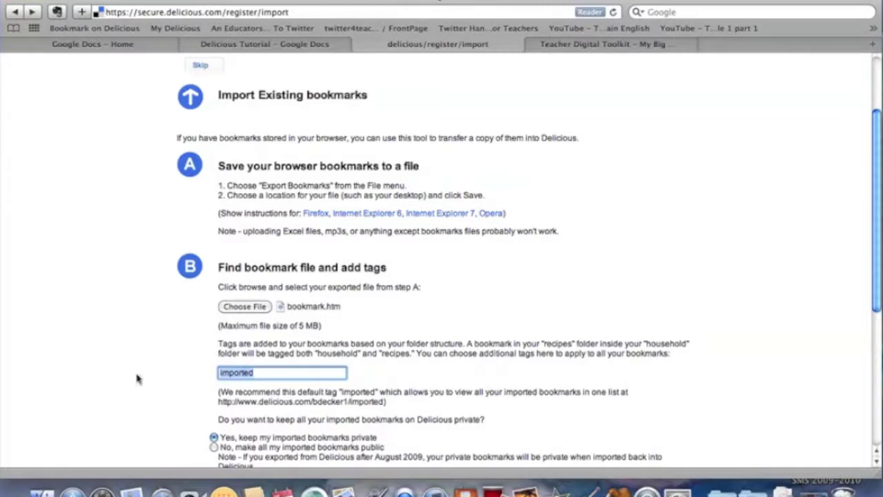
Clear the 'imported' tag, make all imported bookmarks public, and start the import.
key(BackSpace)
scroll(435, 366, down, 3)
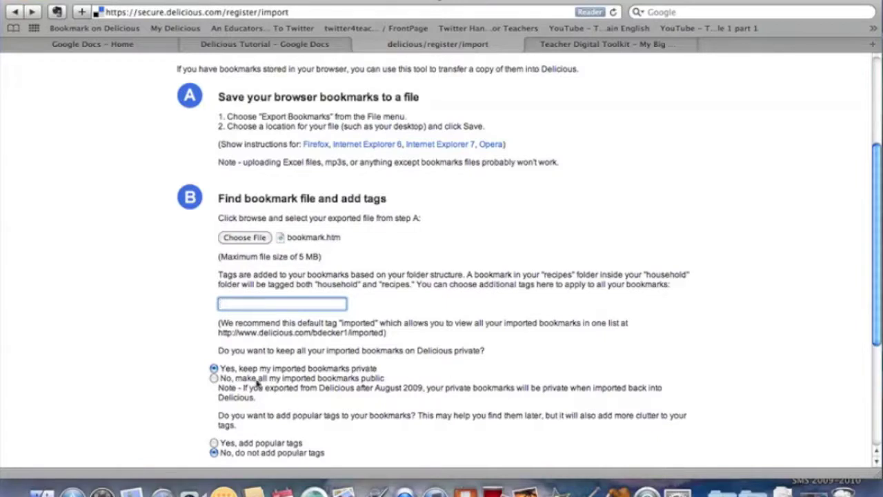
scroll(213, 373, down, 1)
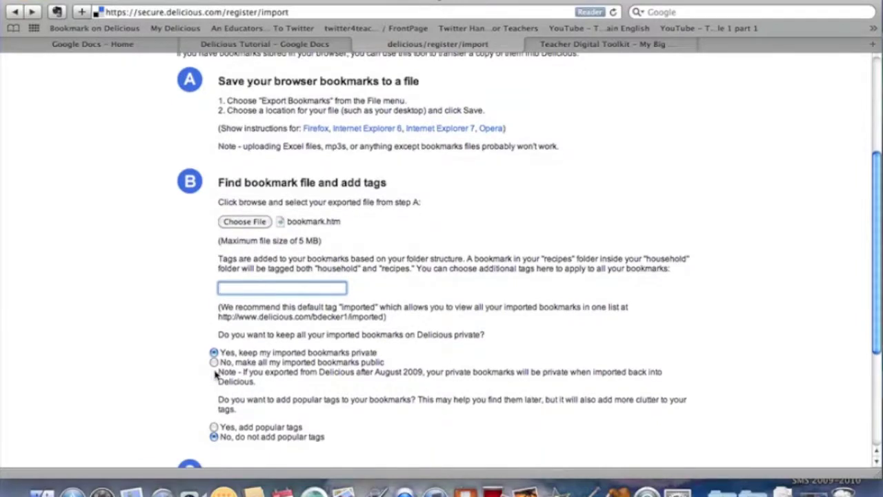
click(215, 362)
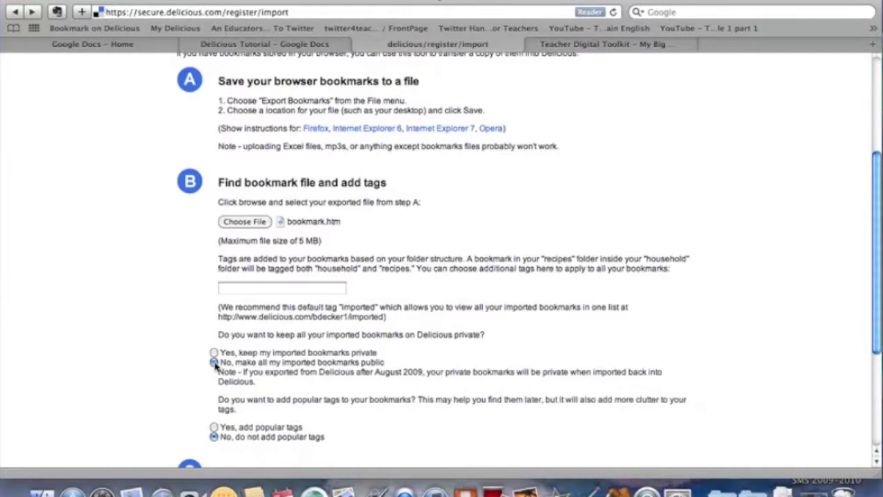
scroll(569, 367, down, 1)
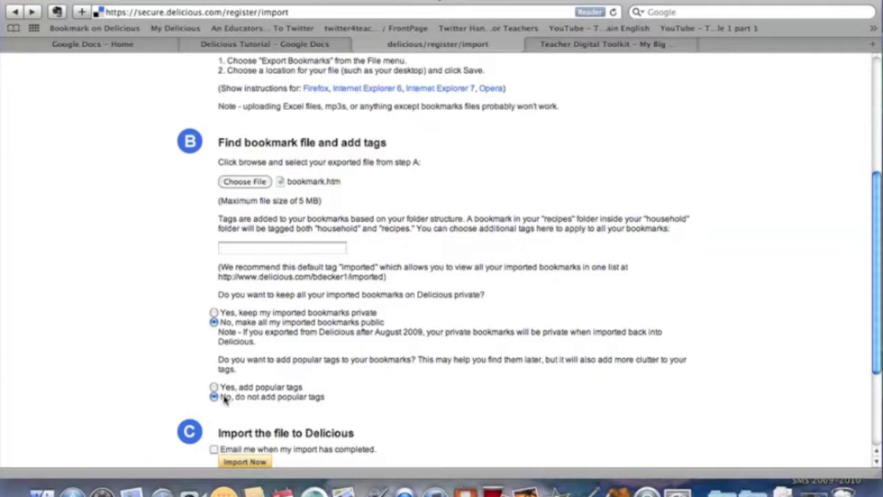
scroll(469, 386, down, 3)
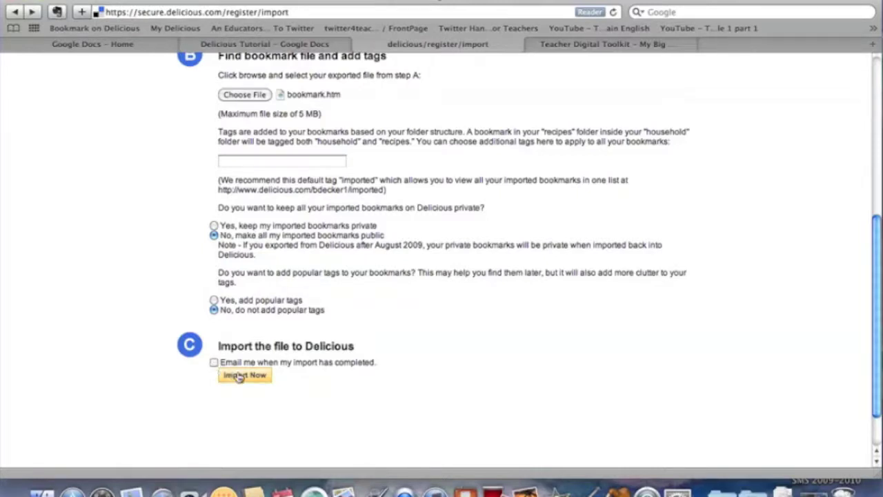
click(239, 376)
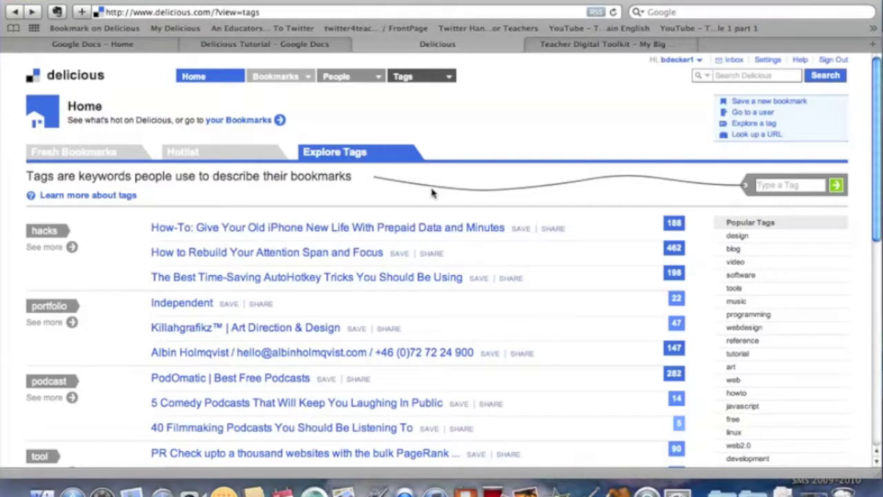
Go to your own bookmark list of 23 imports and edit the Google.url bookmark.
click(257, 121)
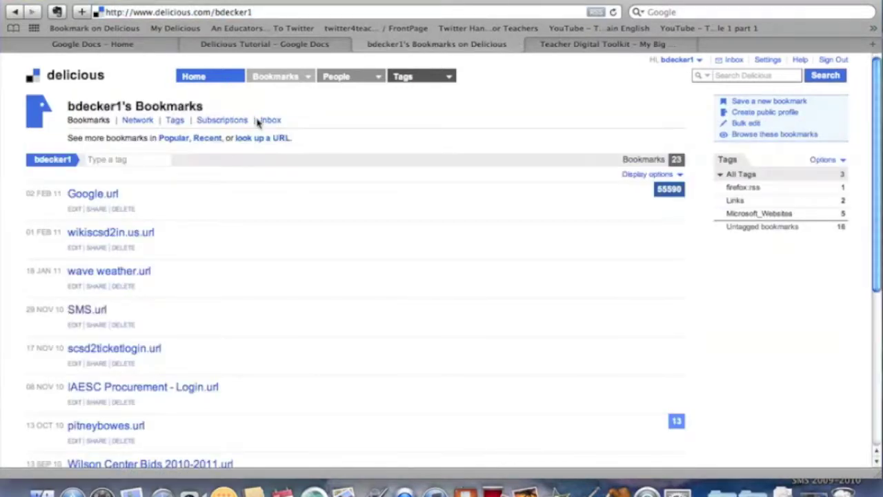
scroll(291, 192, down, 2)
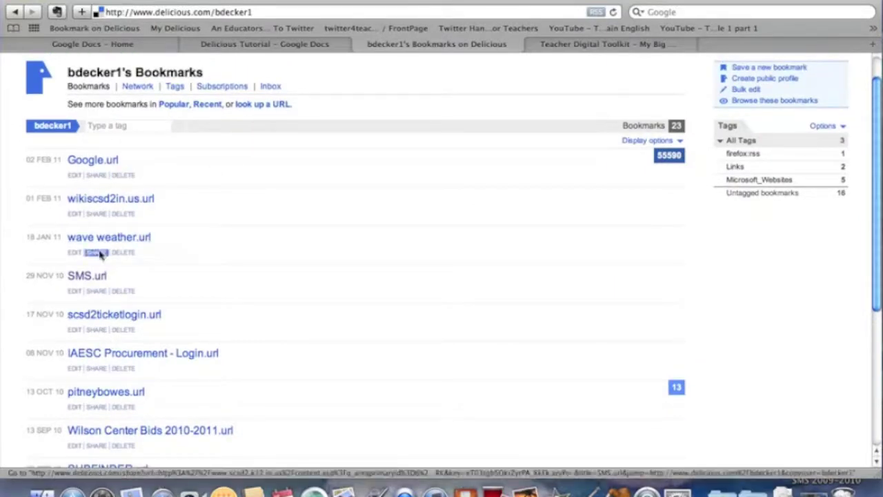
scroll(182, 107, down, 5)
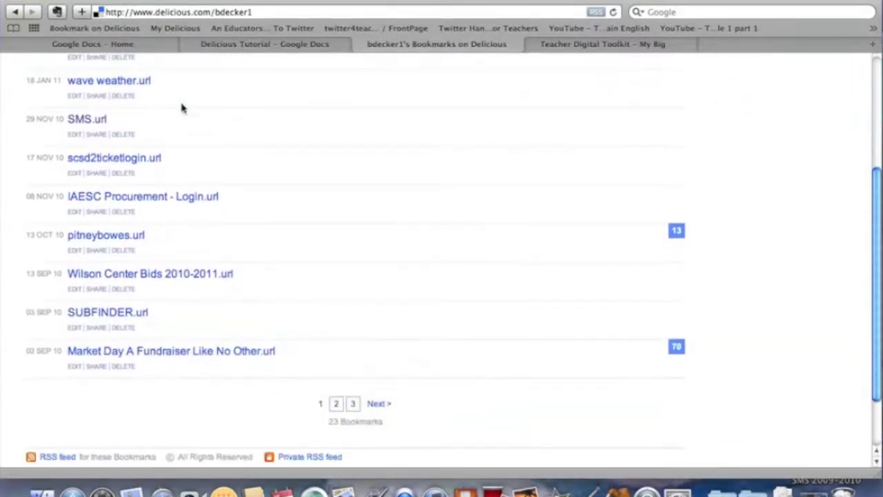
scroll(181, 106, up, 4)
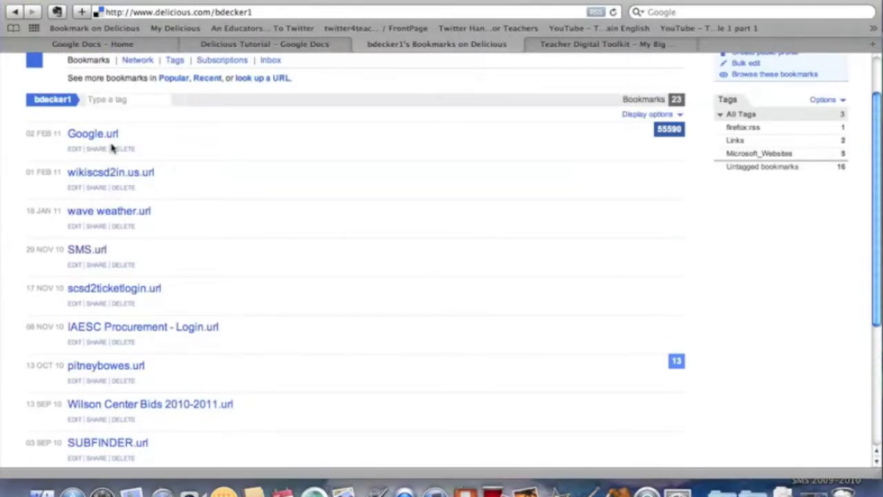
click(75, 149)
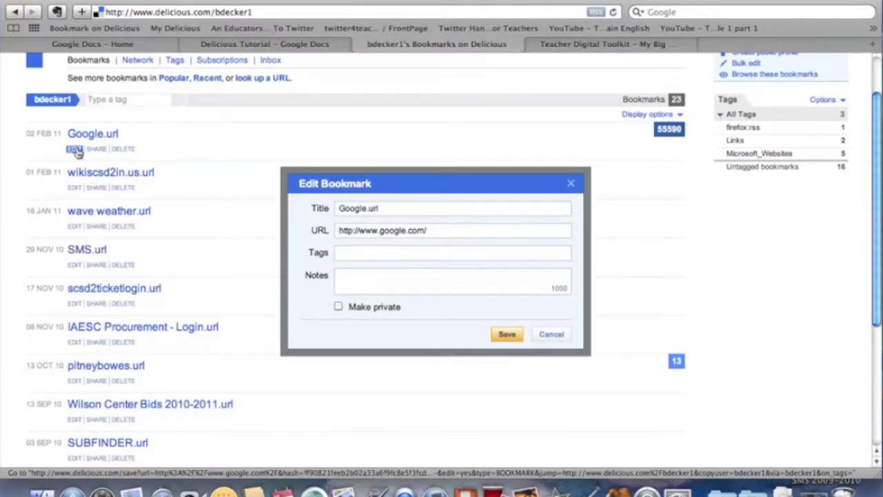
Tag Google.url 'search', add the note 'Great site for finding information.', and save.
text(search)
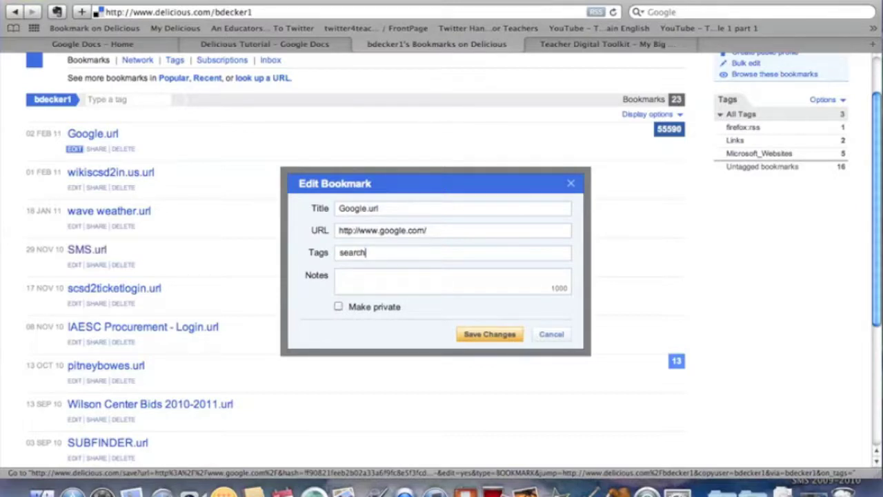
click(371, 279)
text(Gr)
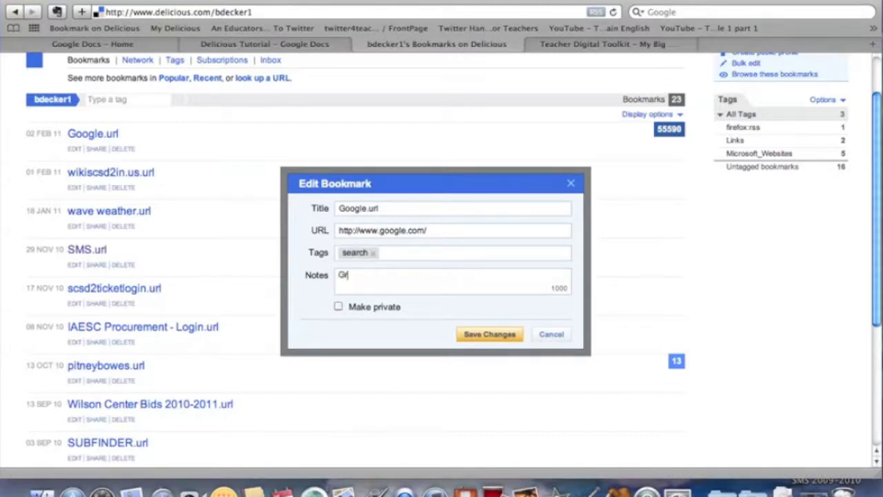
text(eat site for fidning)
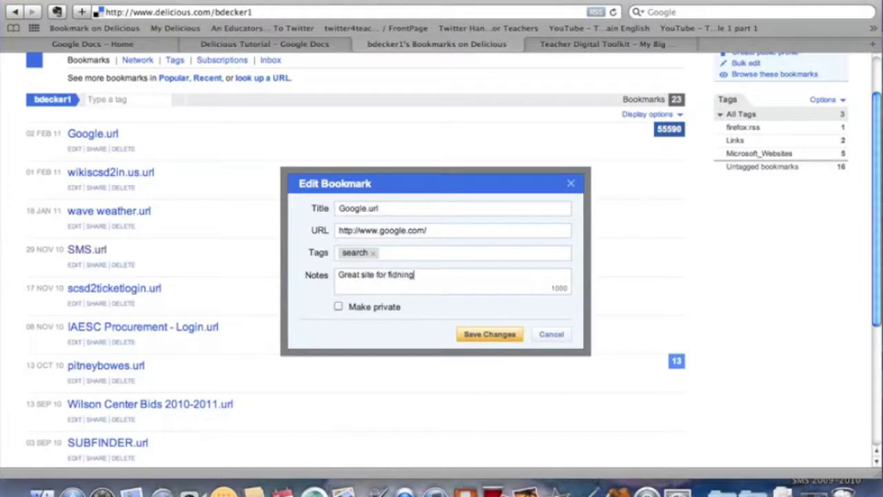
key(BackSpace)
key(BackSpace)
key(BackSpace)
key(BackSpace)
key(BackSpace)
text(nding information.)
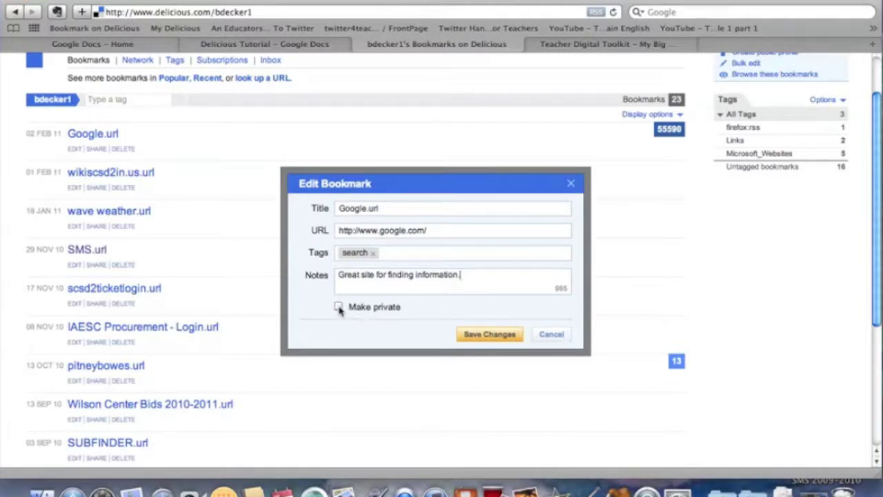
click(478, 335)
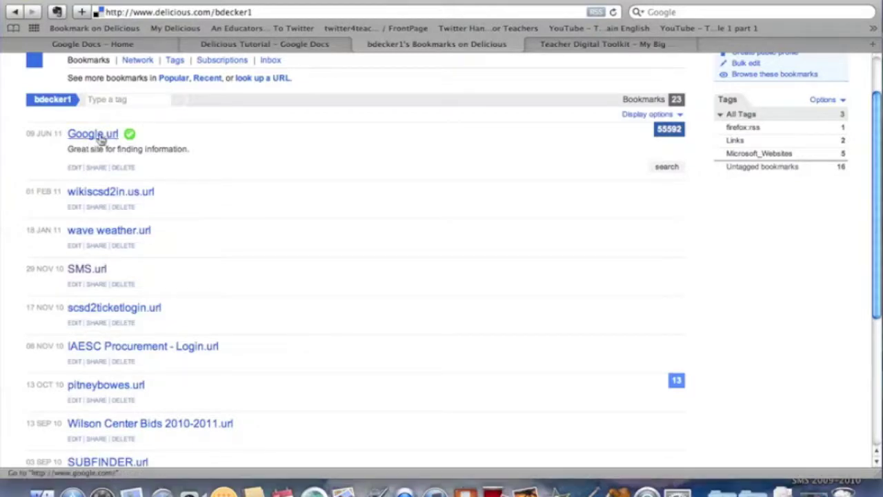
Share Google.url with another Delicious user by username, with the message 'Great site!'.
click(96, 168)
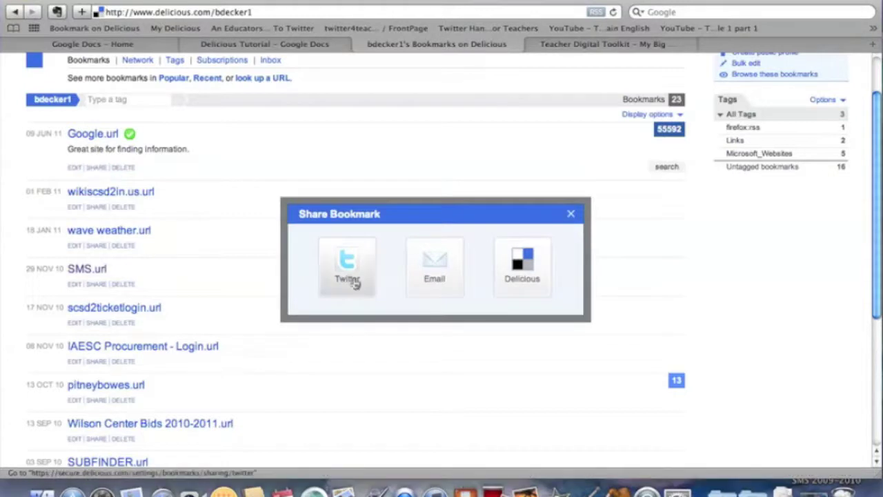
click(525, 272)
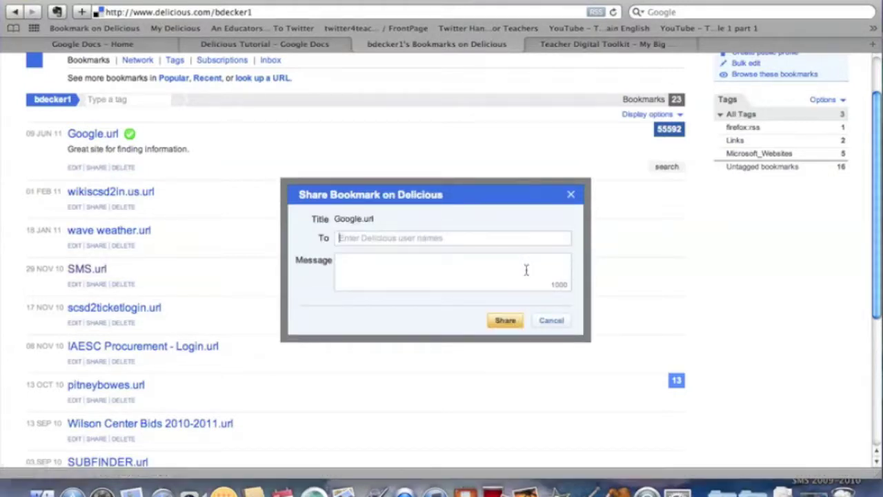
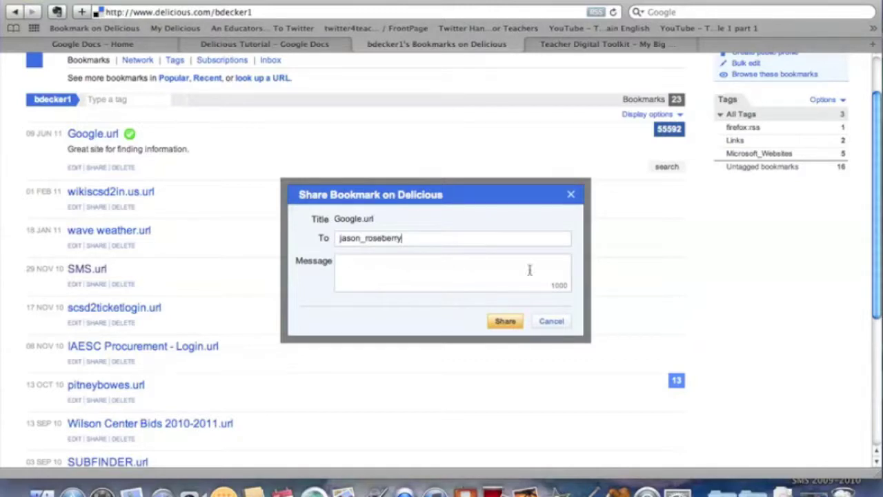
click(548, 281)
text(Great site!)
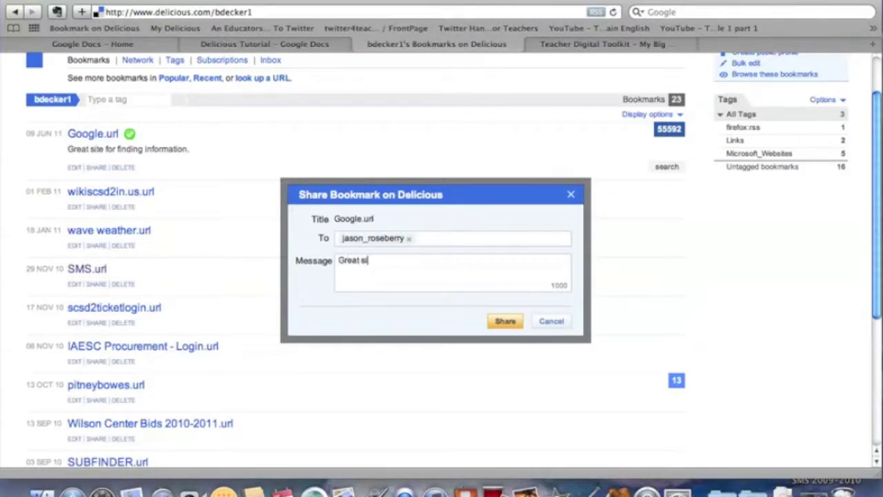
click(518, 325)
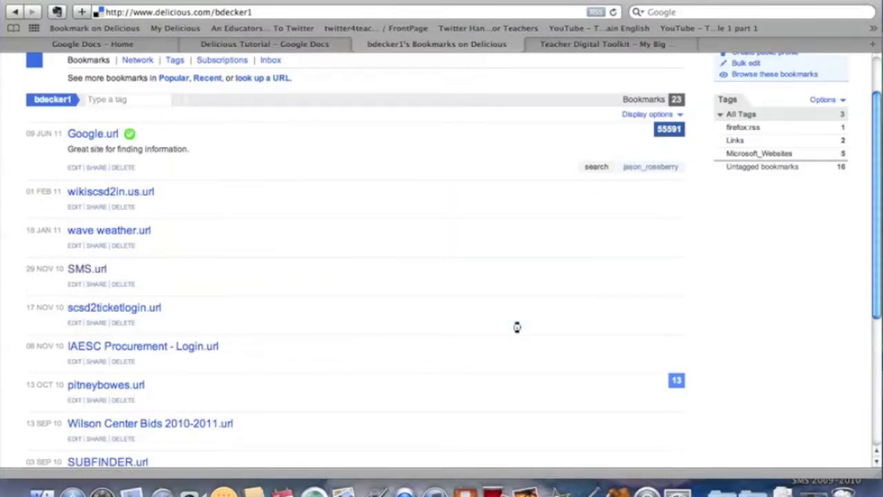
Check the recipient's inbox for the shared Google.url, dismiss its save form, and return to Bookmarks.
click(635, 169)
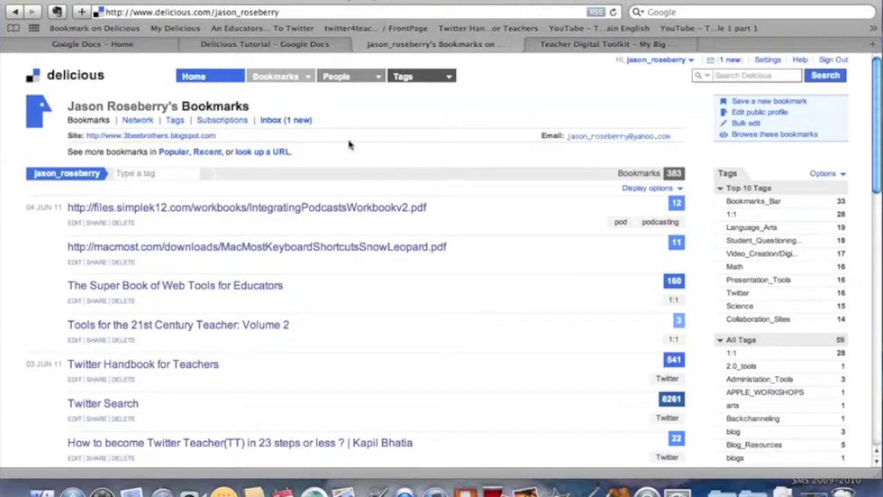
click(300, 122)
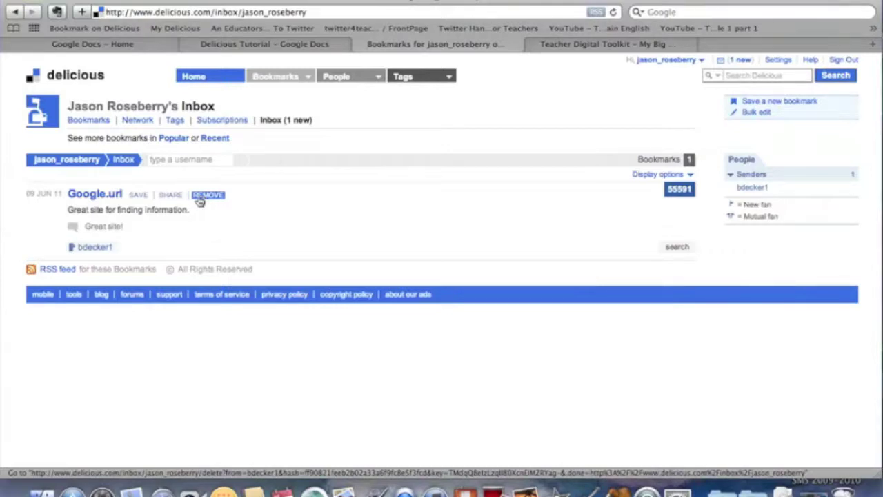
click(140, 196)
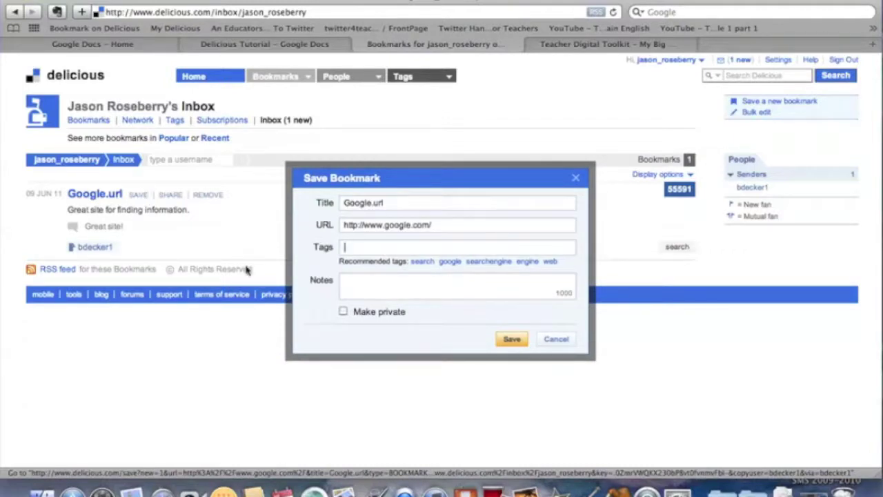
click(575, 178)
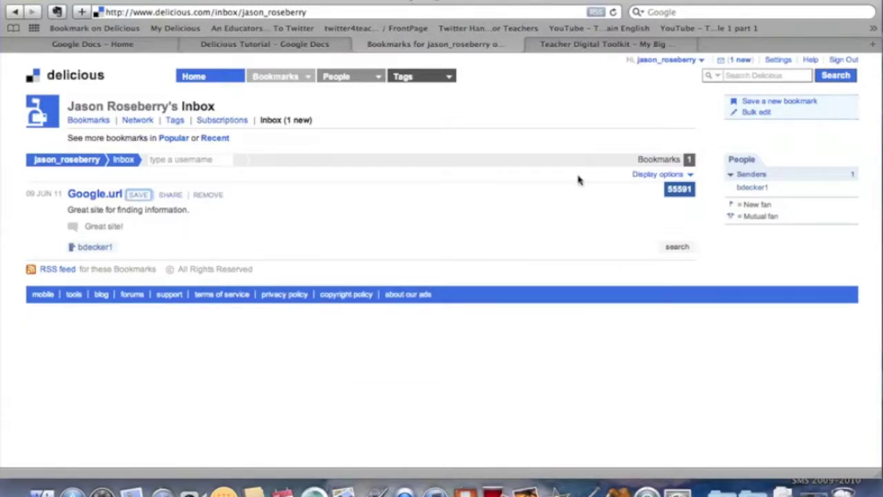
click(88, 120)
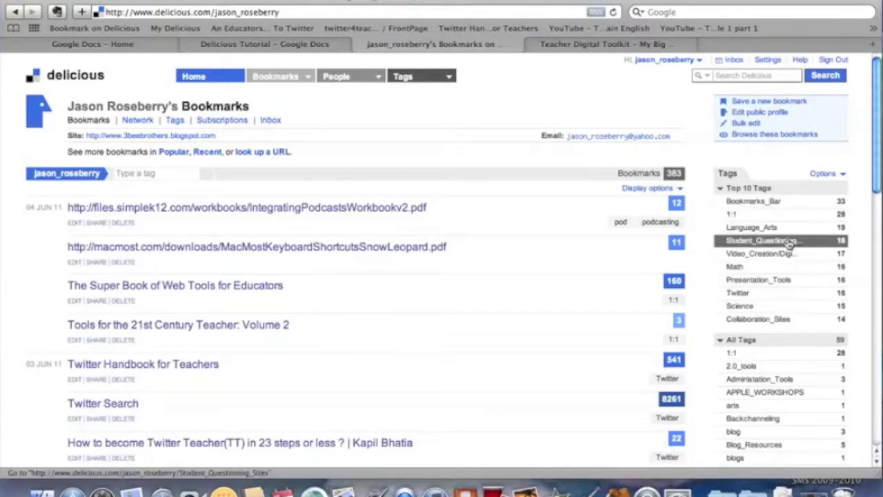
Browse the bookmarks and tag list, then open the Tags page showing all 63 tags.
scroll(788, 242, down, 7)
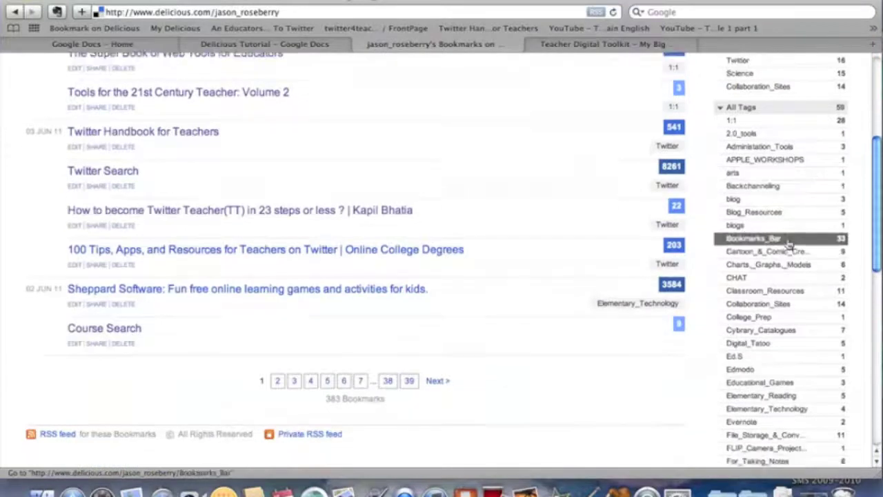
scroll(788, 241, down, 10)
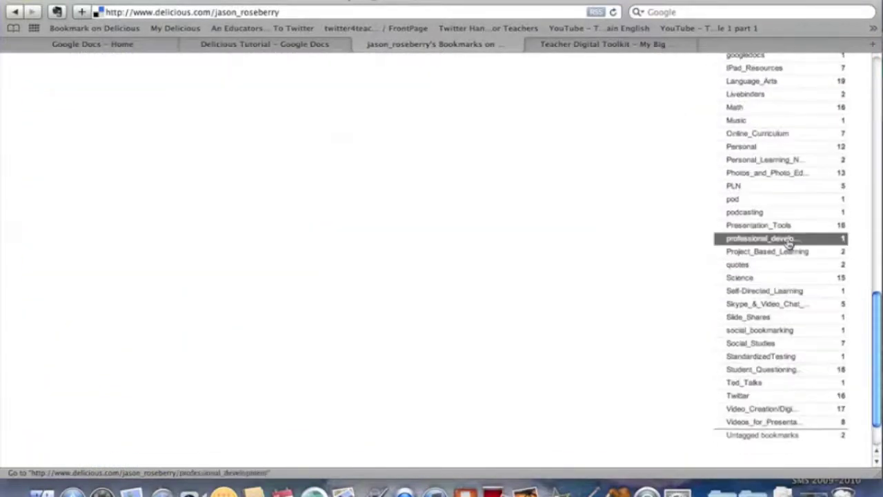
scroll(789, 241, up, 15)
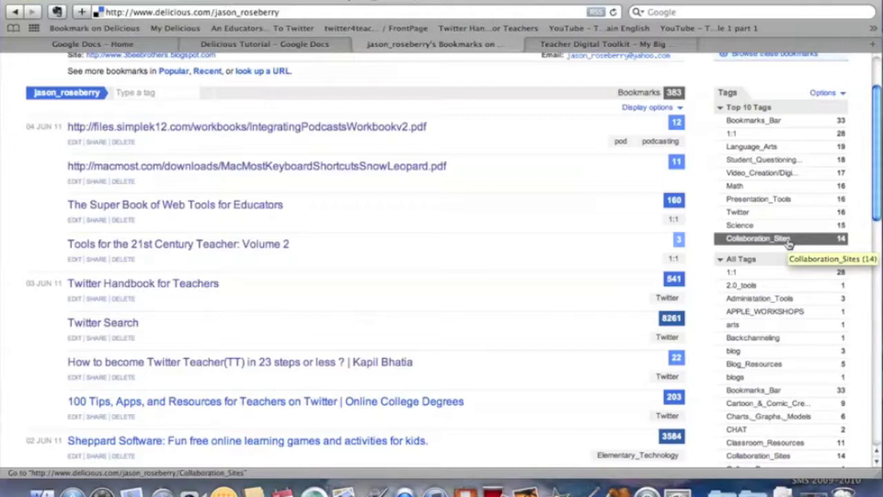
scroll(788, 243, down, 5)
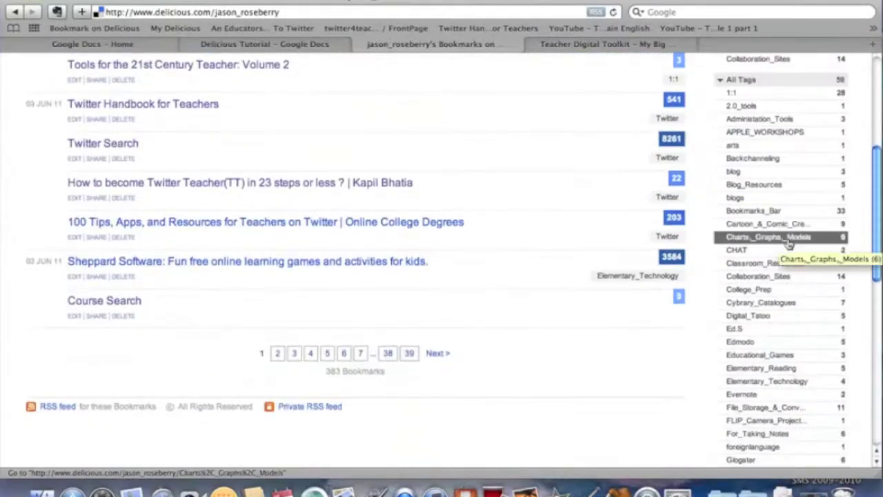
scroll(789, 242, down, 4)
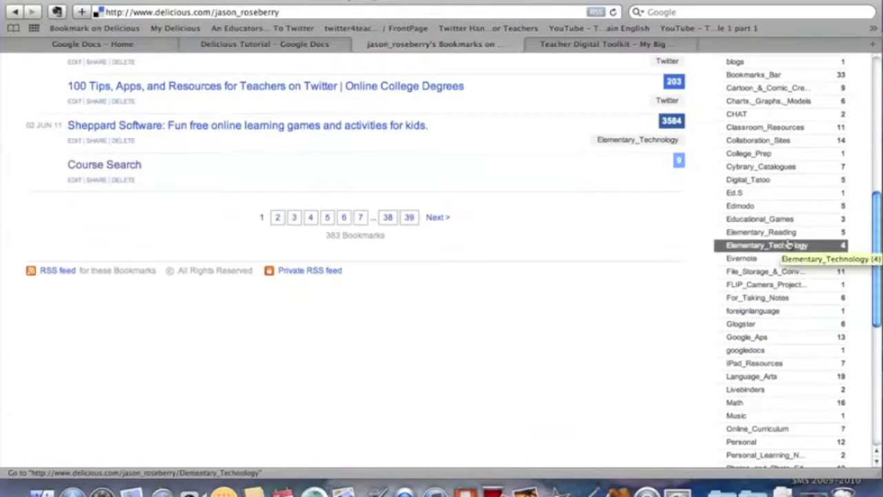
scroll(788, 244, down, 1)
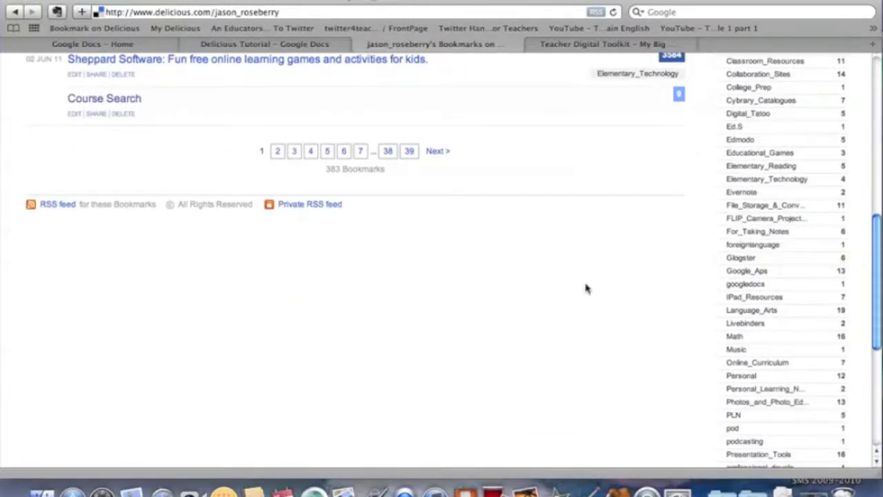
scroll(585, 288, up, 12)
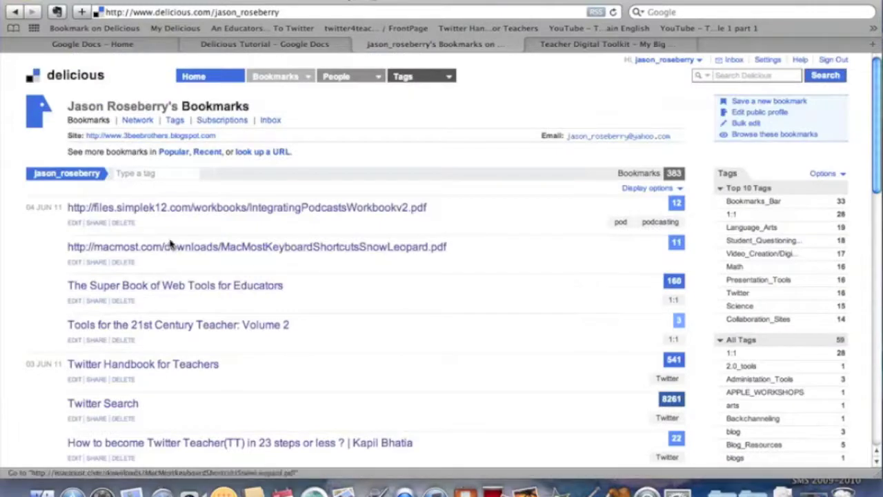
click(176, 121)
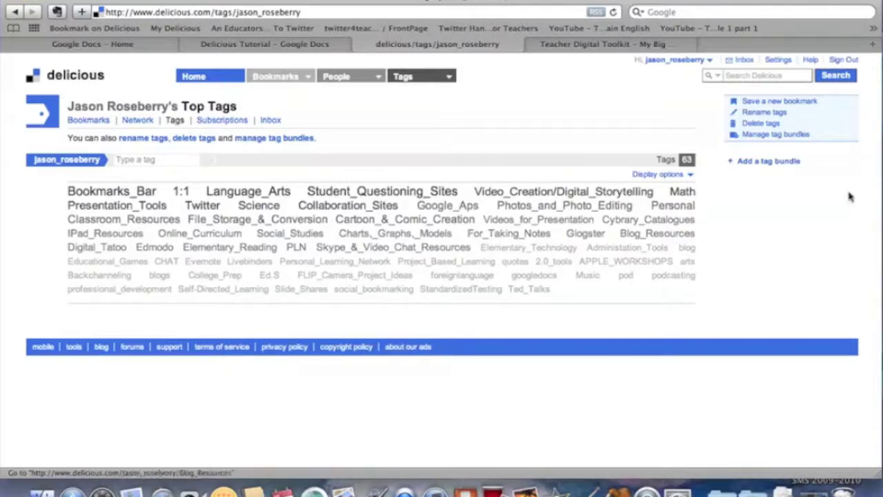
Sort the tag cloud alphabetically, restore size order, then open the twitter4teachers FrontPage bookmark.
click(661, 175)
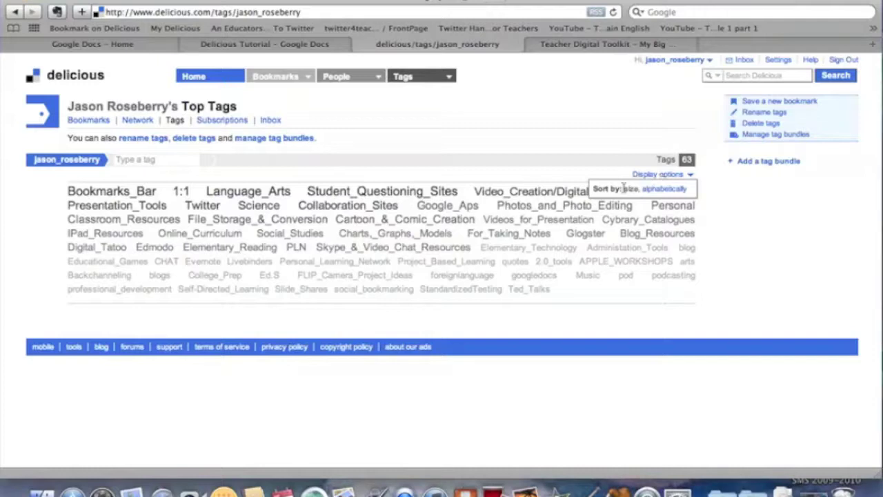
click(662, 189)
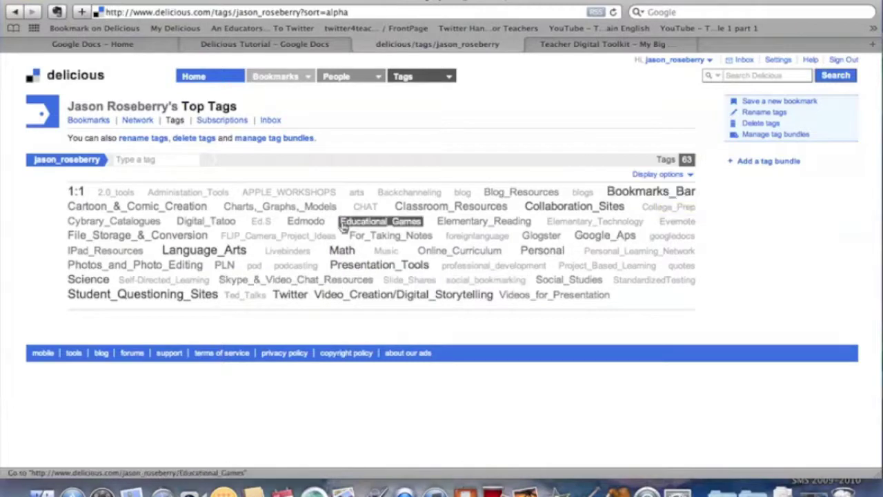
click(639, 175)
click(632, 192)
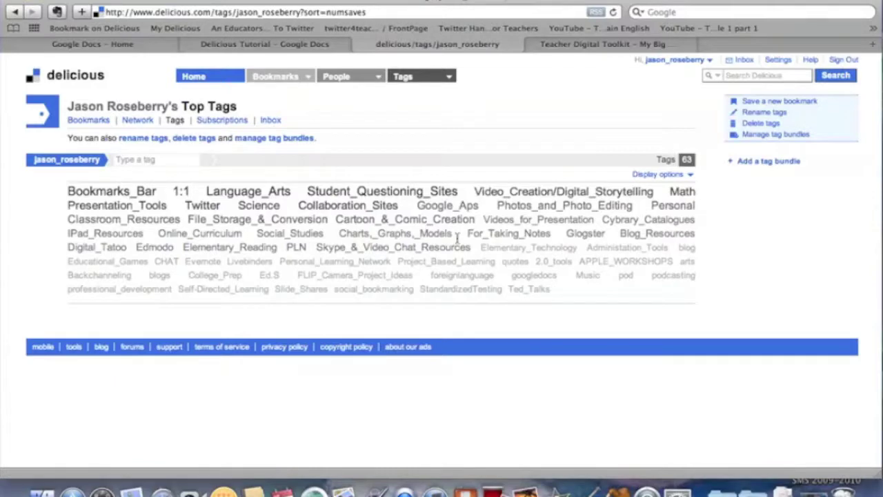
click(402, 31)
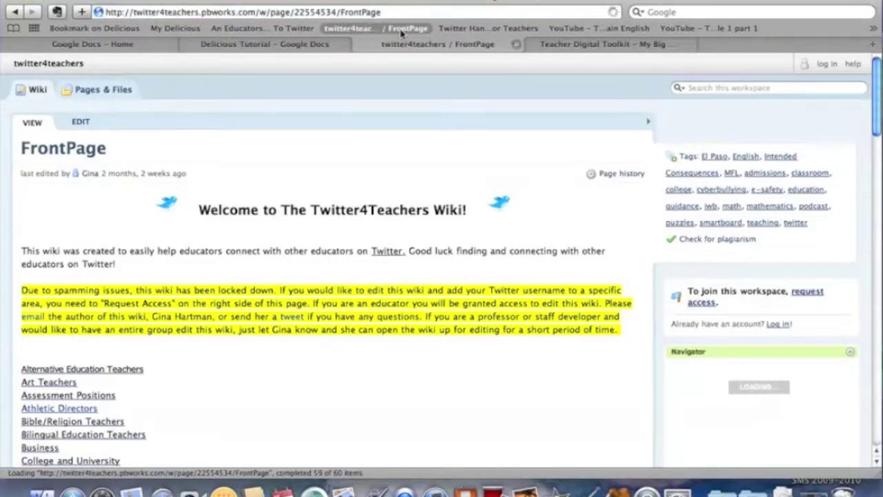
Bookmark the Twitter4Teachers FrontPage with the Delicious bookmarklet, tagged Twitter and PLN, and save it.
scroll(305, 119, down, 2)
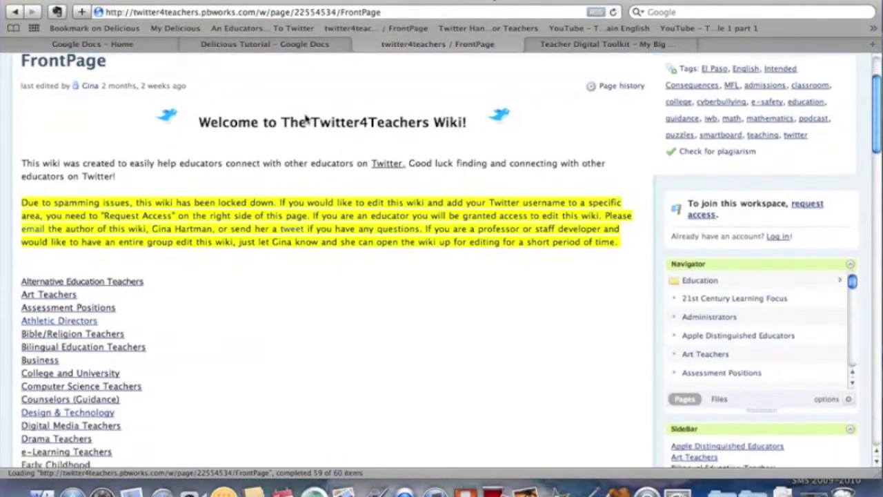
scroll(306, 119, up, 2)
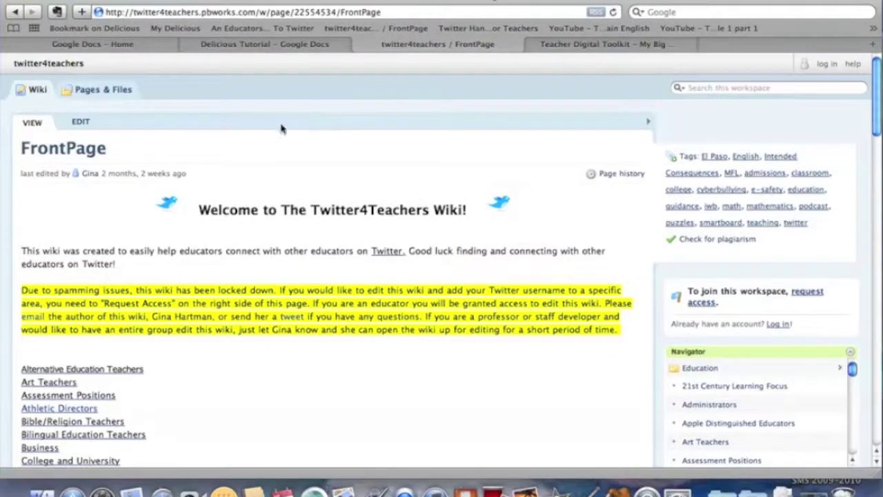
click(116, 29)
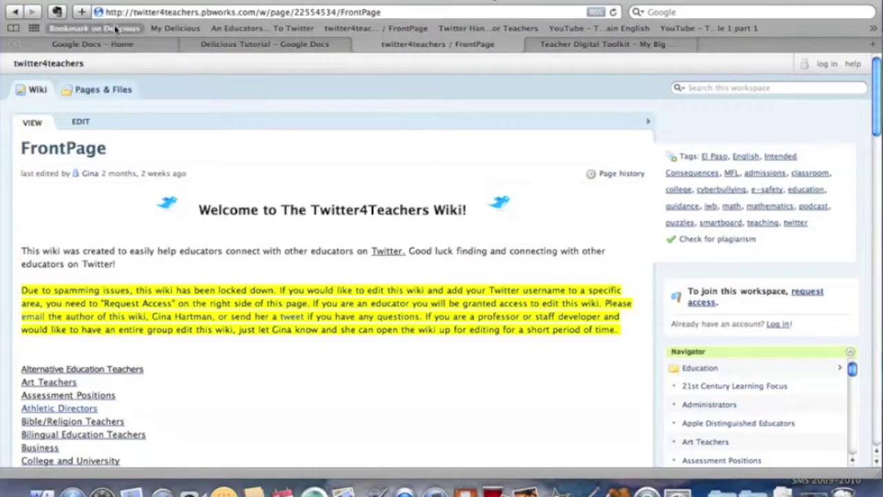
click(116, 29)
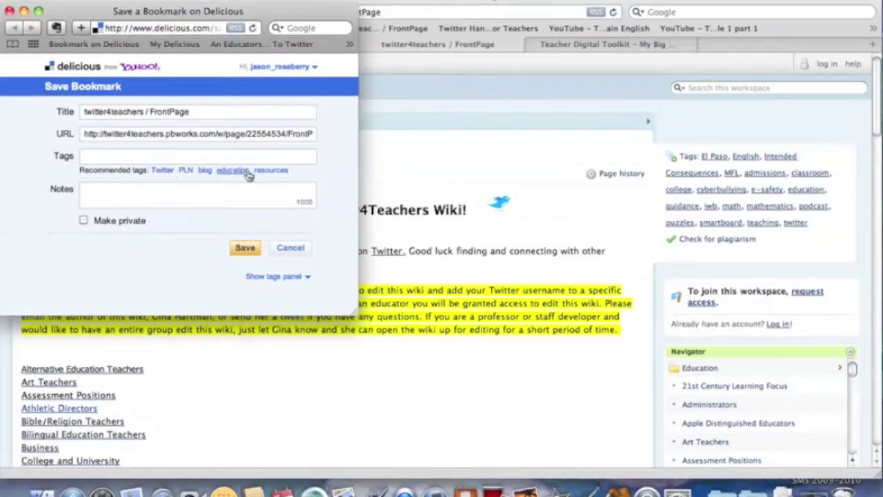
click(163, 170)
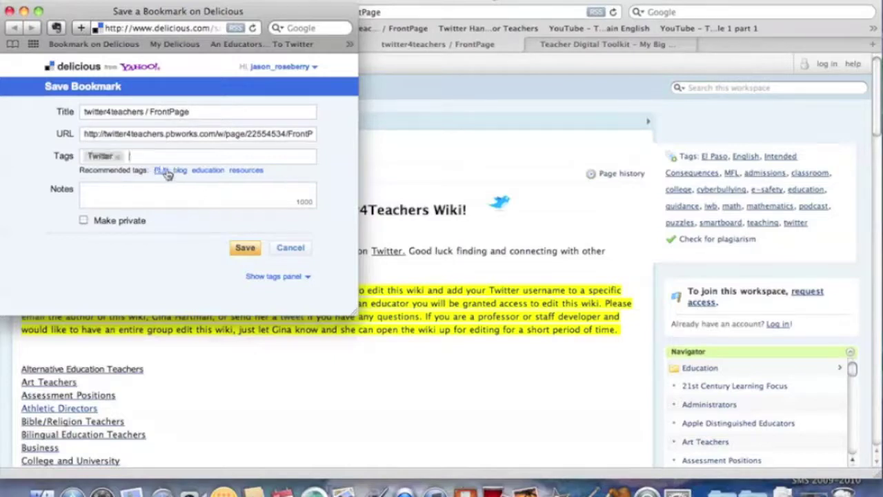
click(162, 170)
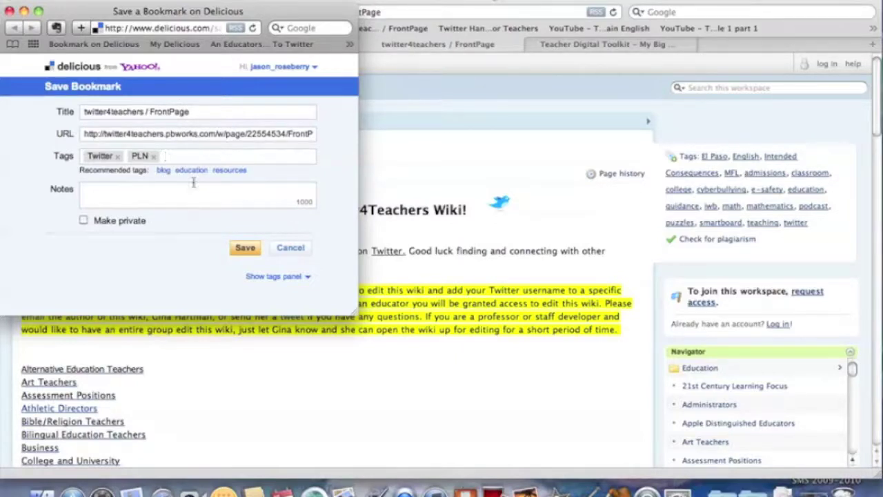
click(246, 251)
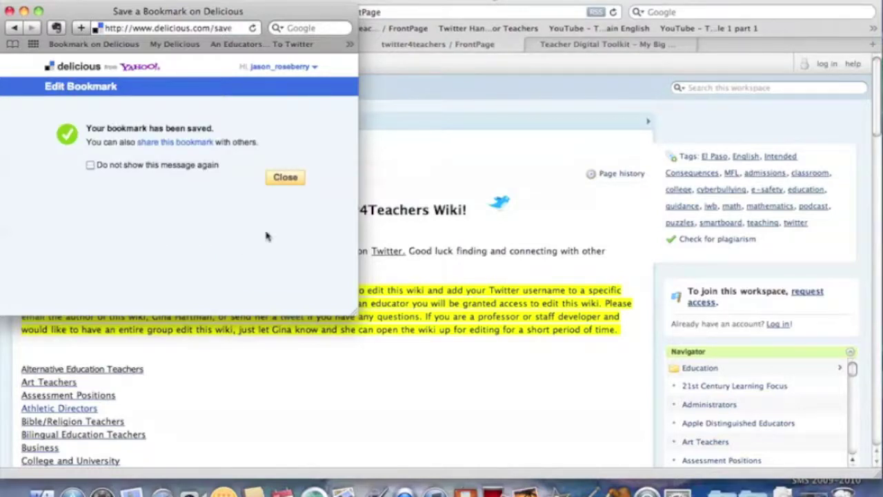
click(298, 177)
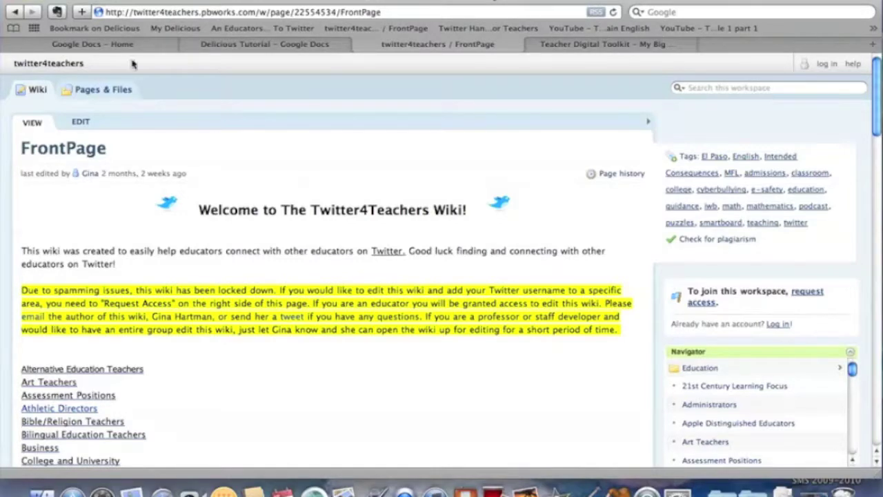
From Top Tags, open the Twitter tag's bookmarks and go to page 2 of the list.
click(14, 12)
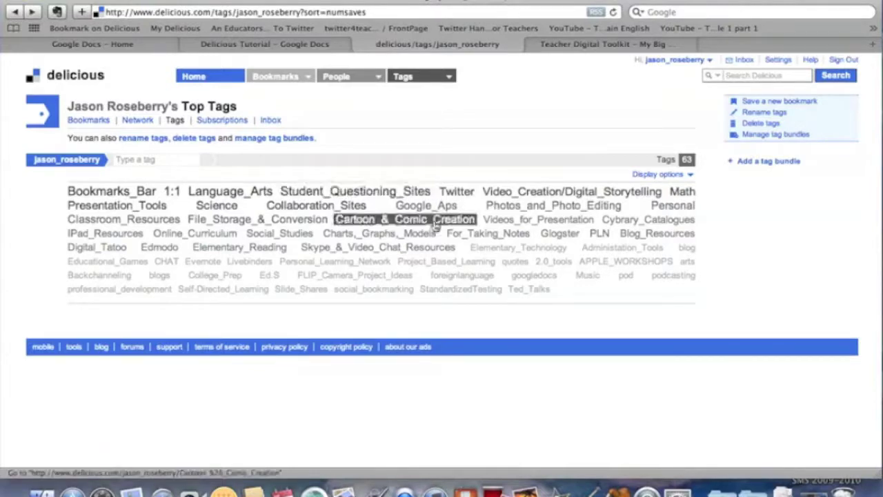
click(466, 195)
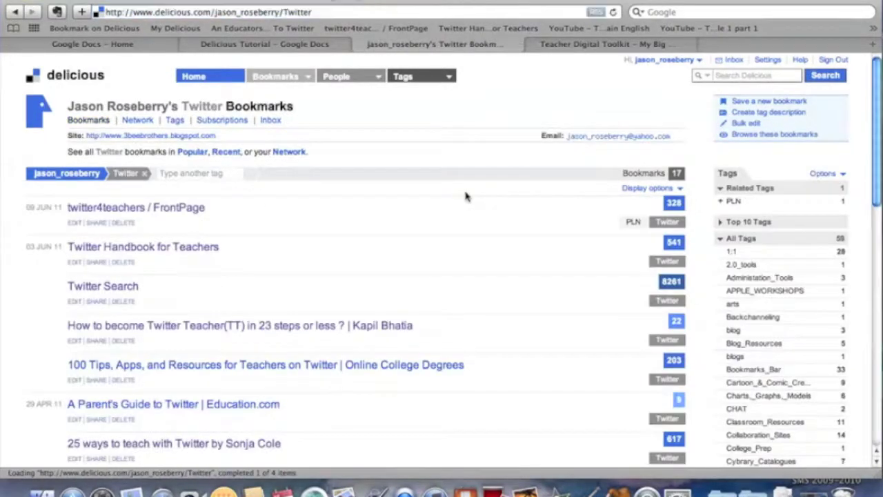
scroll(466, 196, down, 1)
scroll(465, 196, down, 5)
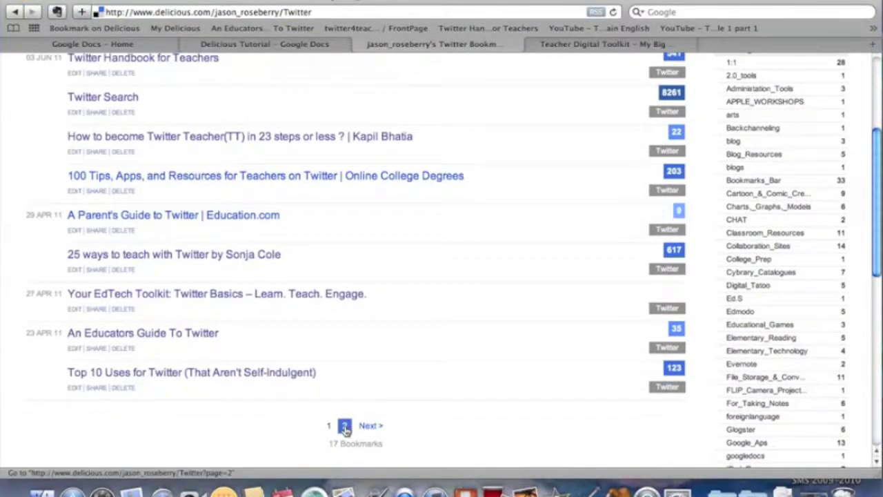
click(344, 426)
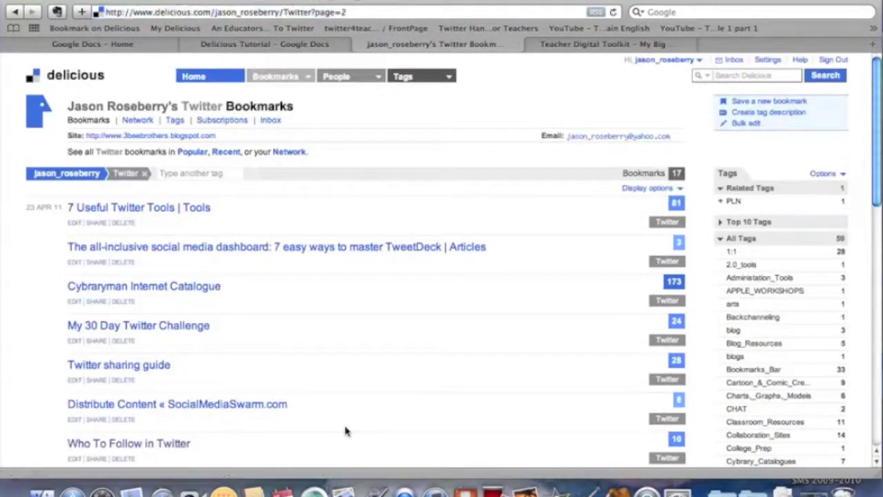